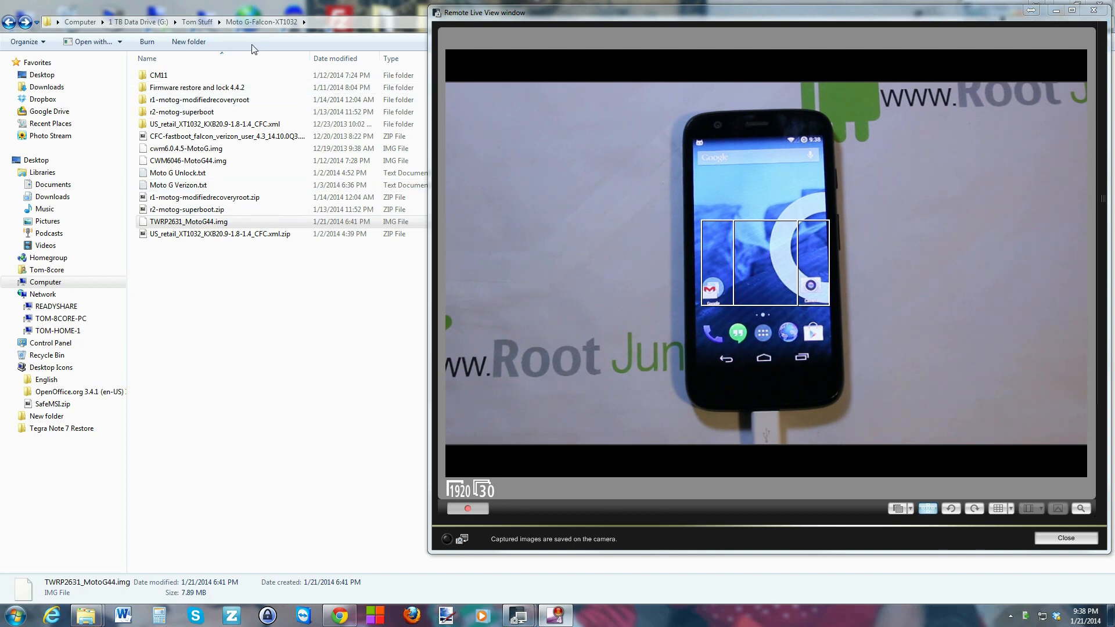
Step: Maximize the Explorer window showing the Moto G-Falcon folder
double_click(301, 11)
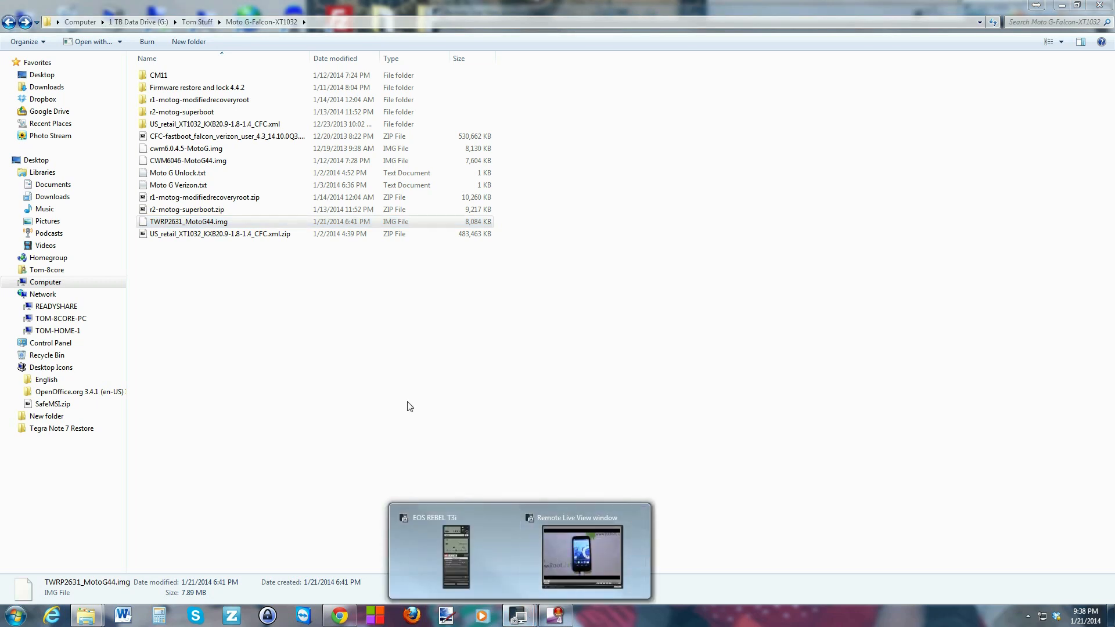
Step: Launch a command window inside the Firmware restore and lock 4.4.2 folder
left_click(233, 341)
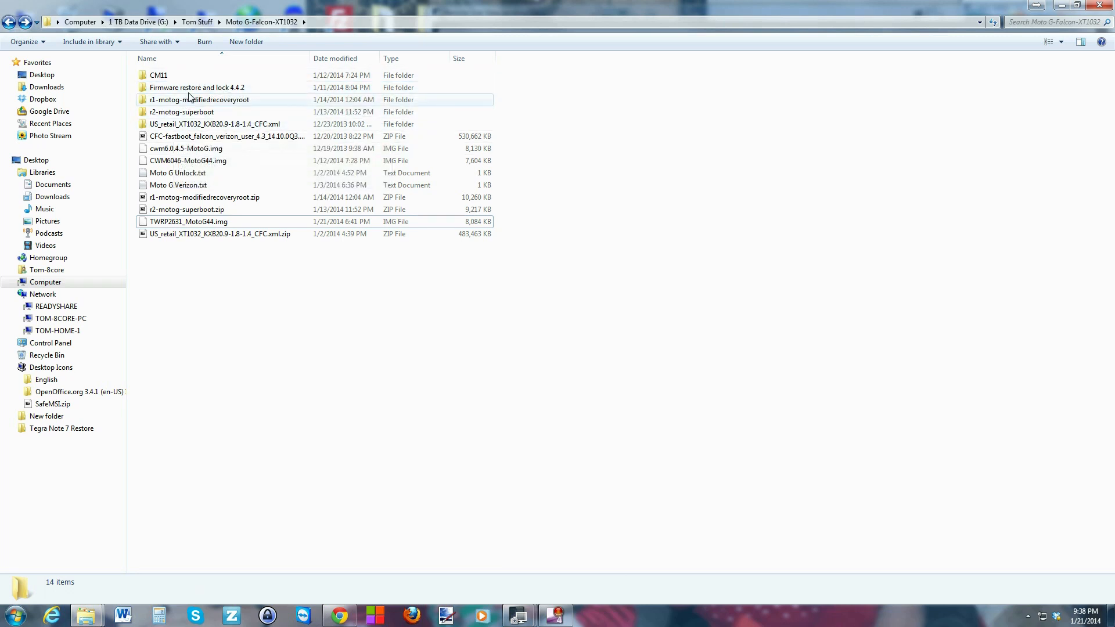
mouse_move(197, 87)
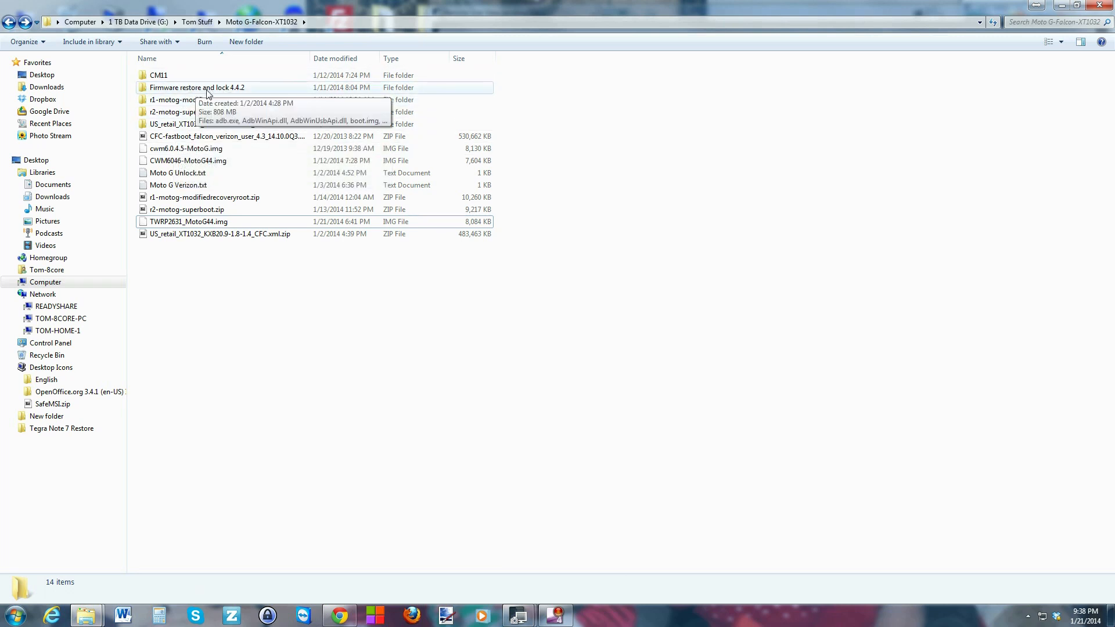
double_click(207, 91)
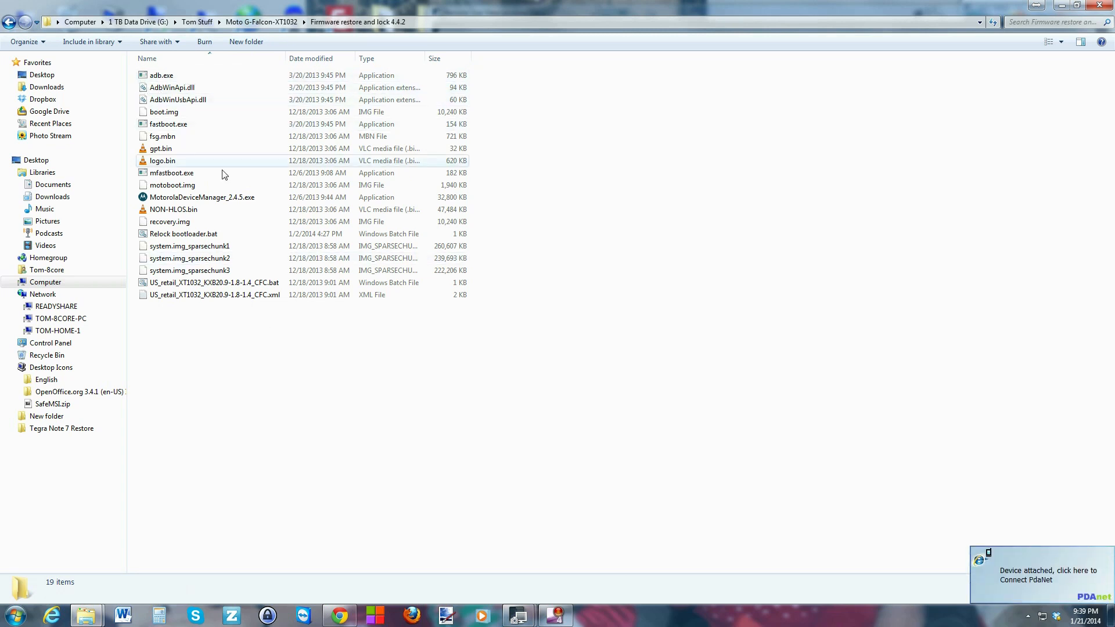
right_click(317, 371)
left_click(381, 487)
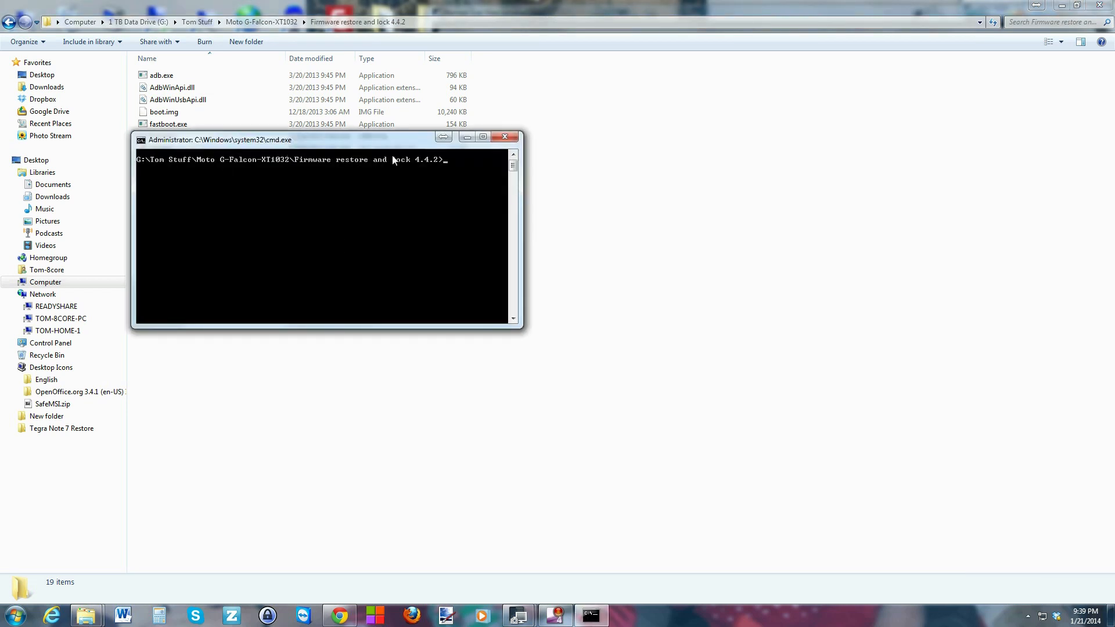
left_click_drag(389, 142, 437, 151)
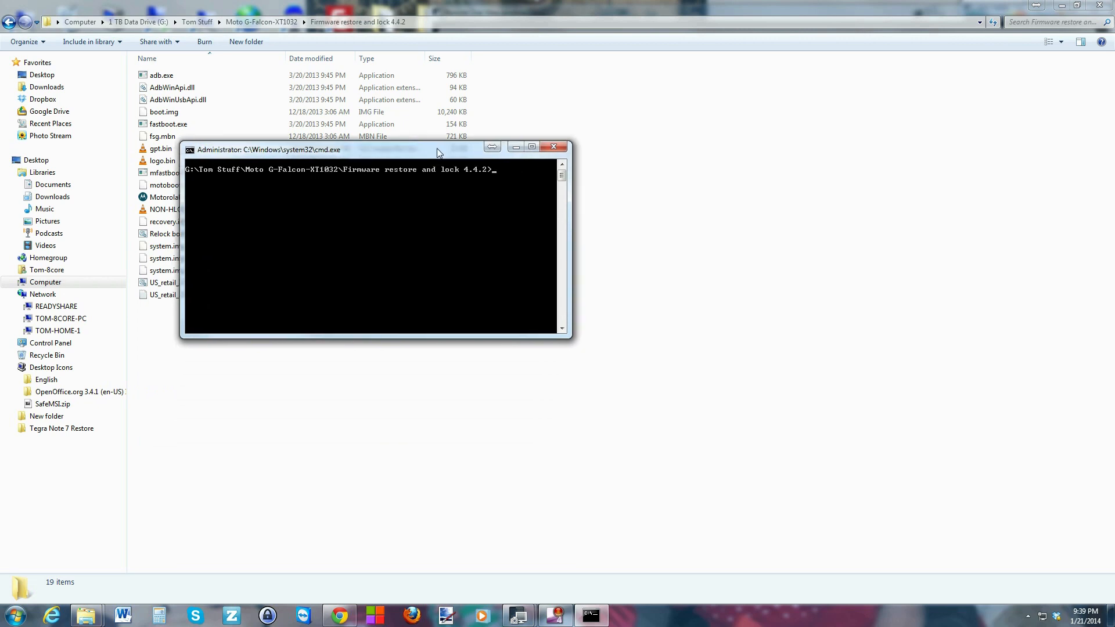
Step: Go back to Moto G-Falcon-XT1032 and select TWRP2631_MotoG44.img
left_click(10, 22)
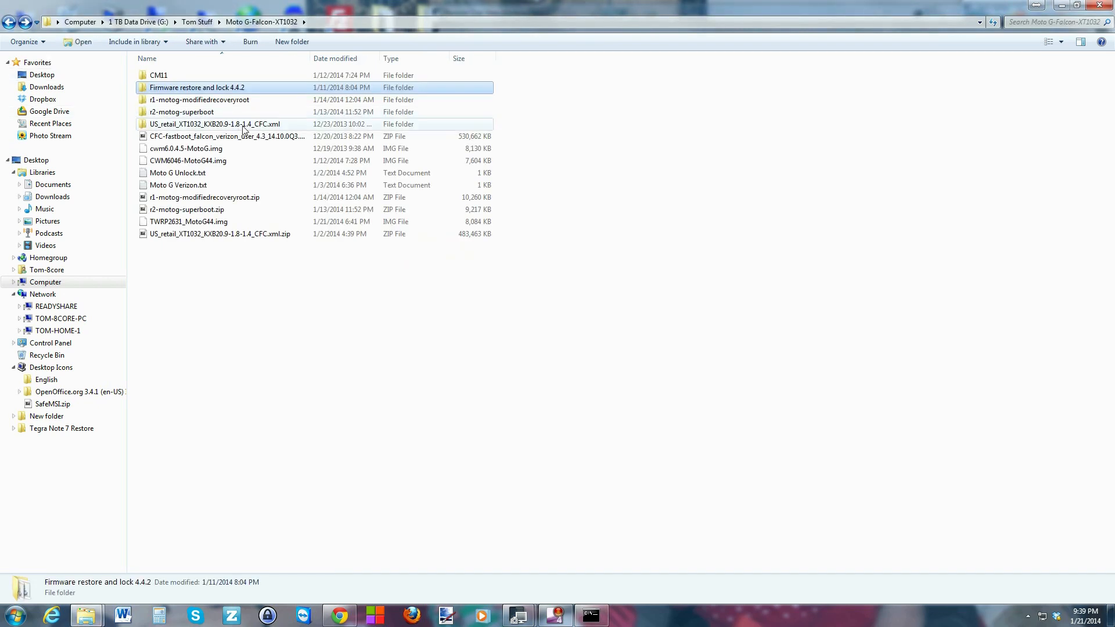
left_click(183, 222)
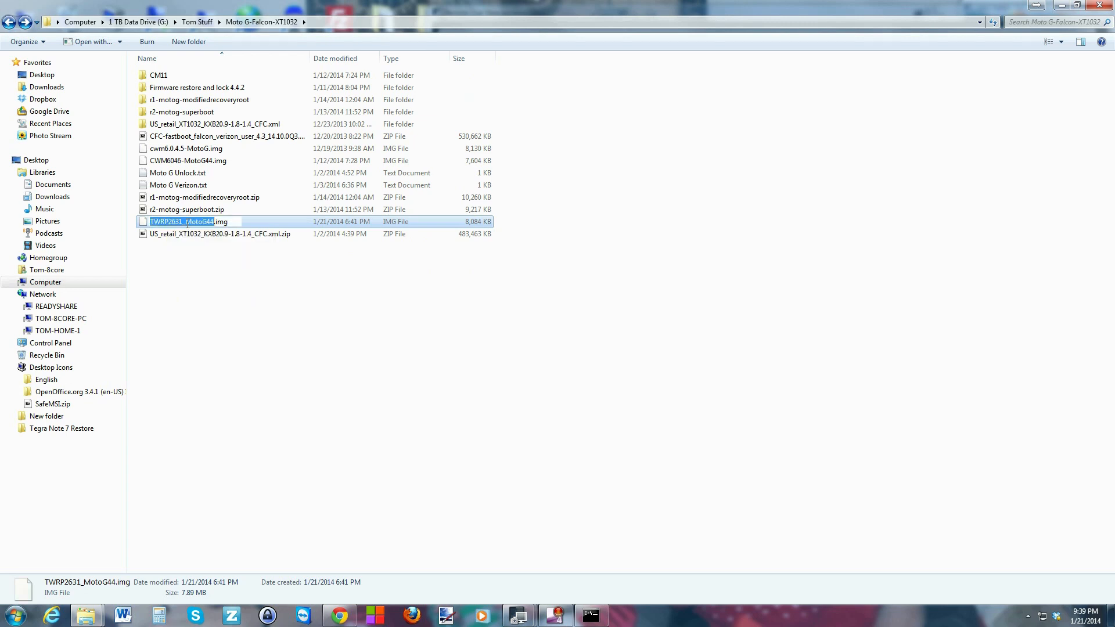
Step: Drag TWRP2631_MotoG44.img into Firmware restore and lock 4.4.2 and select it inside that folder
left_click(234, 254)
left_click_drag(261, 228, 207, 109)
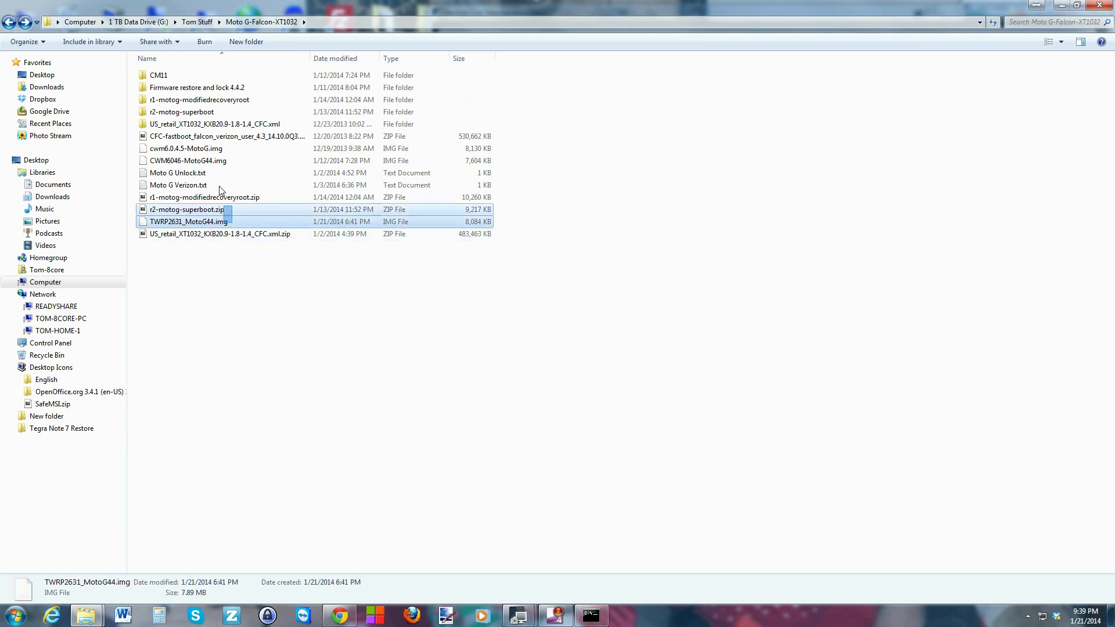
left_click_drag(209, 222, 209, 91)
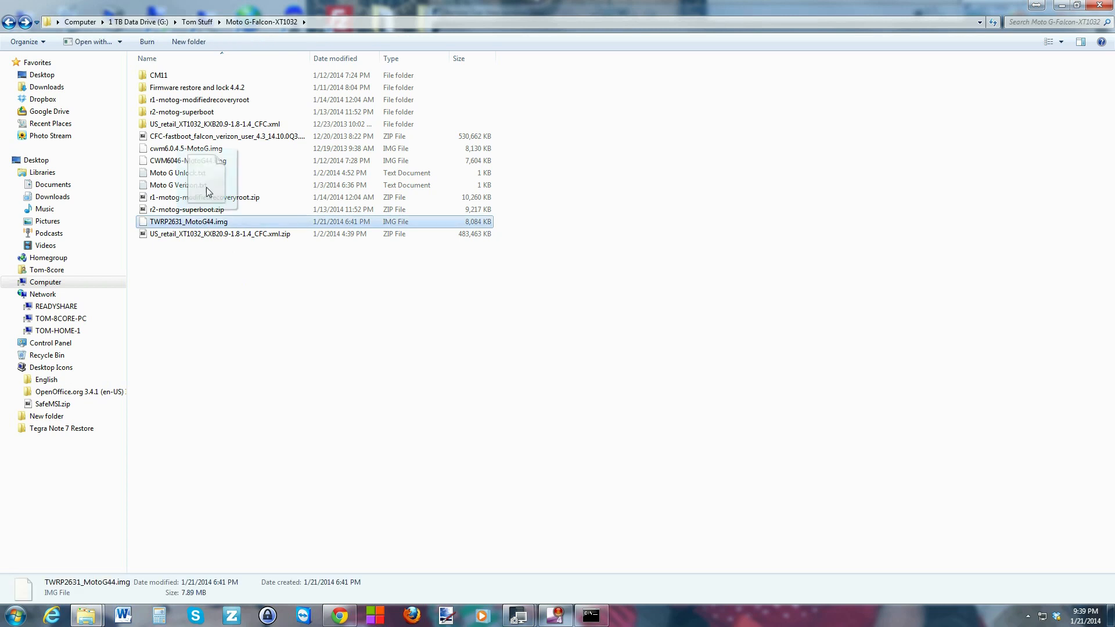
double_click(210, 88)
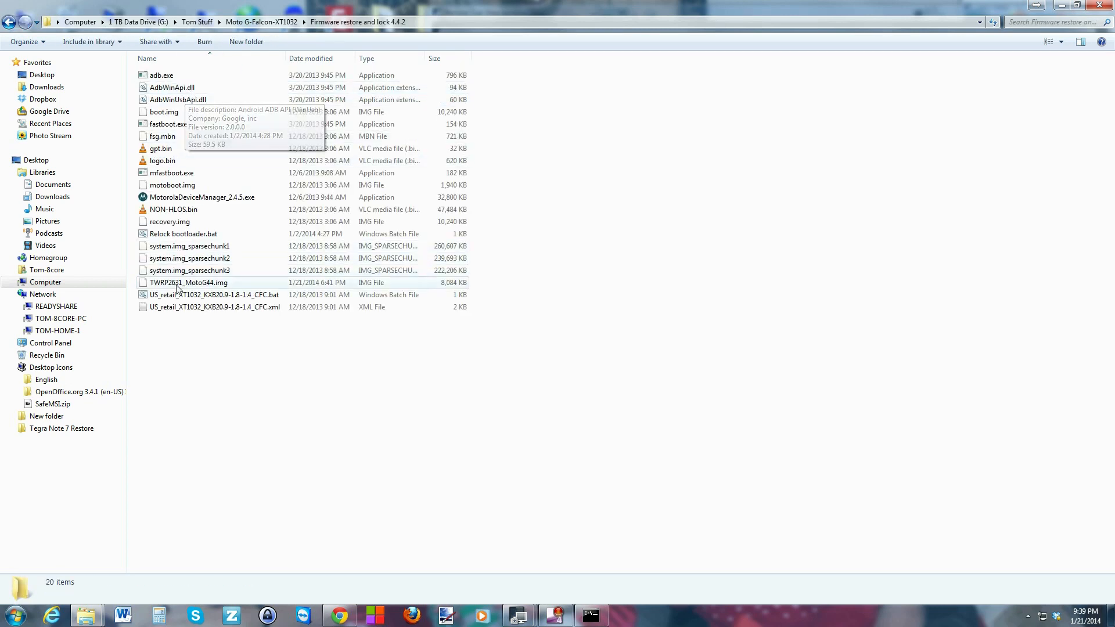
left_click(209, 283)
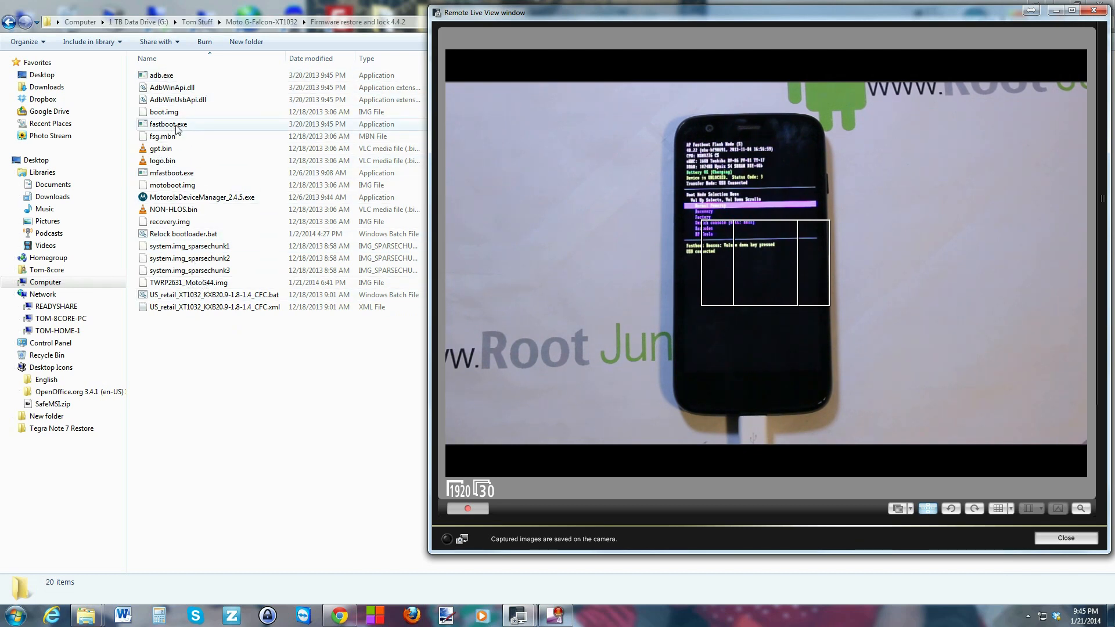
Step: Launch a command window from the firmware folder's background
left_click(215, 358)
right_click(217, 358)
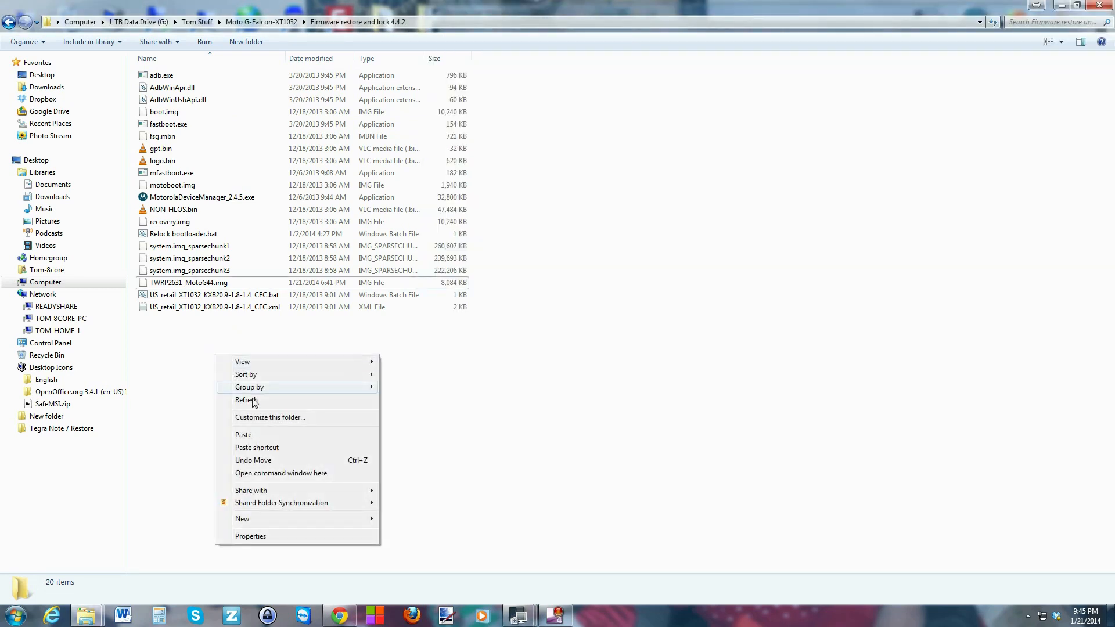
left_click(262, 474)
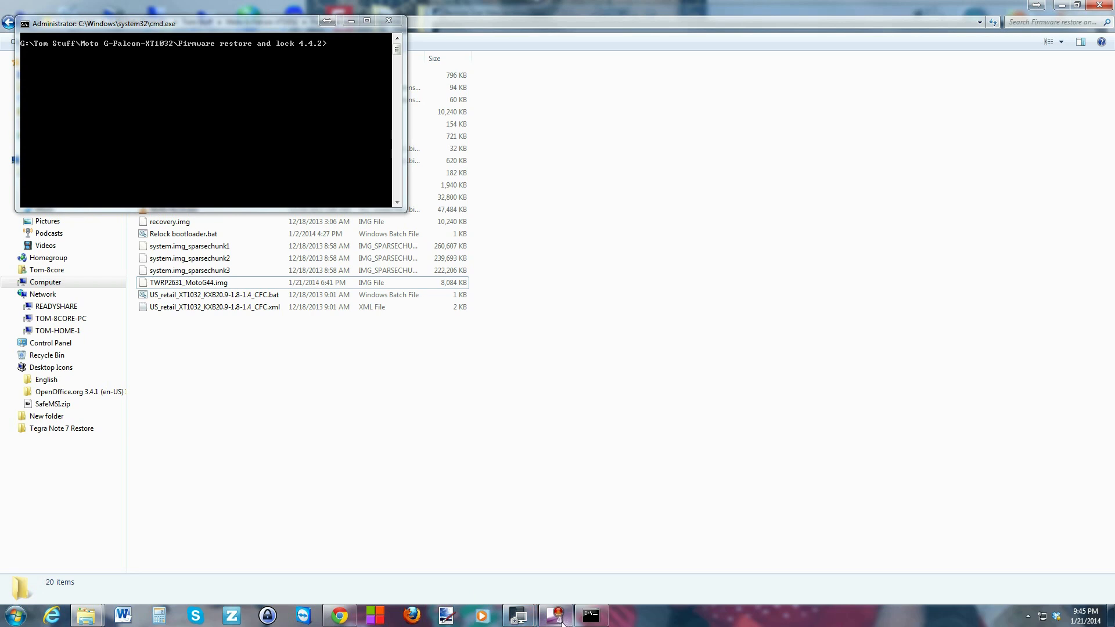
Step: Copy the file name TWRP2631_MotoG44.img via Rename, leaving the name unchanged
left_click(232, 283)
right_click(221, 285)
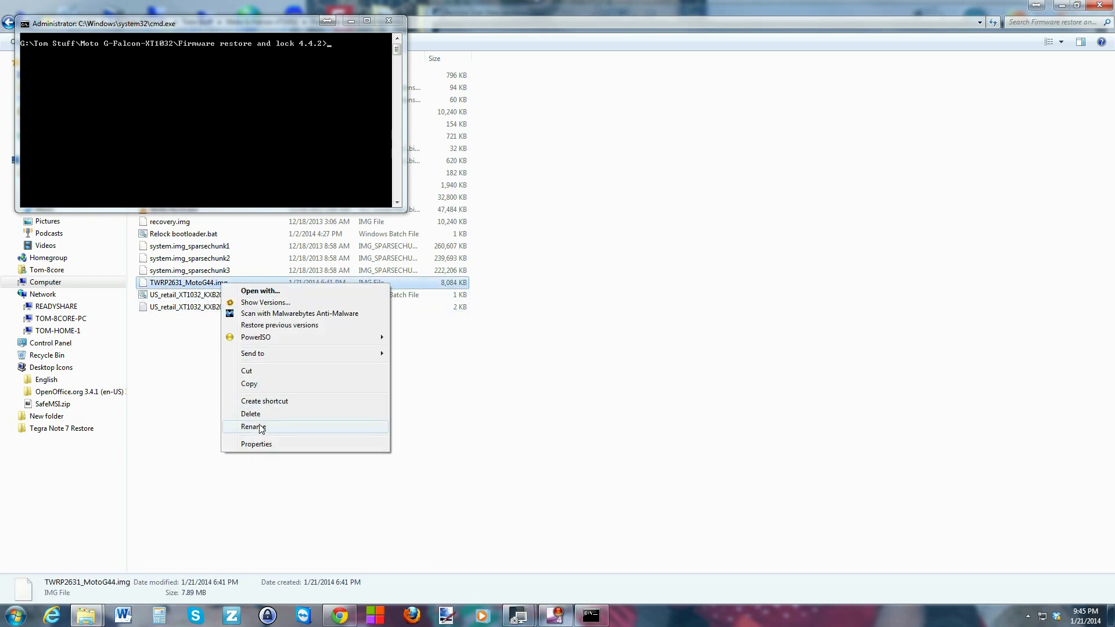
left_click(261, 427)
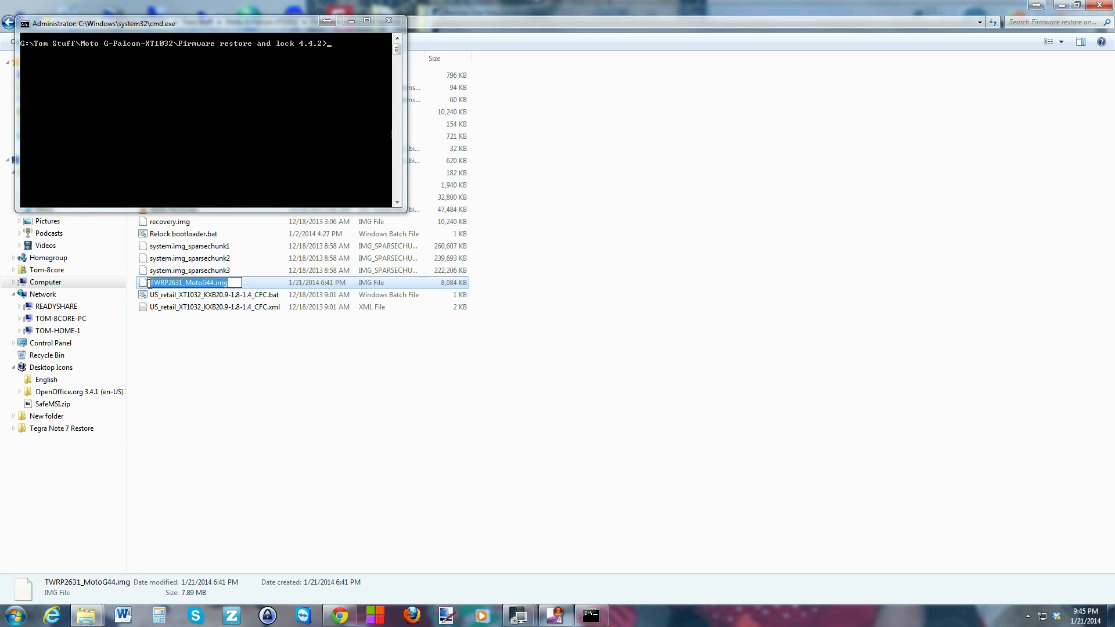
right_click(155, 284)
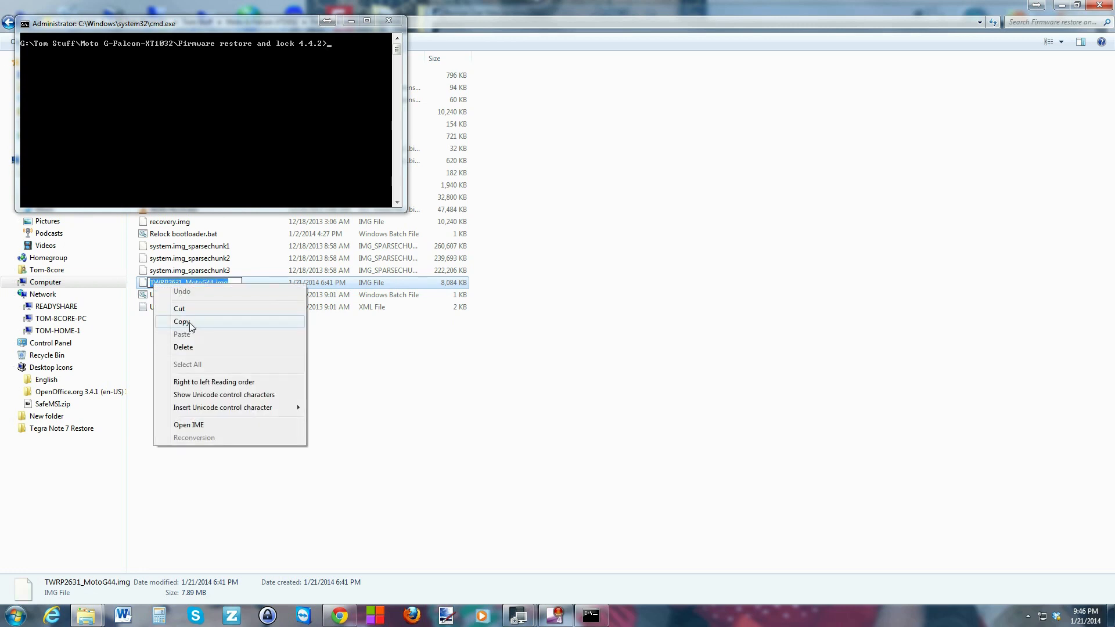
left_click(192, 324)
left_click(212, 331)
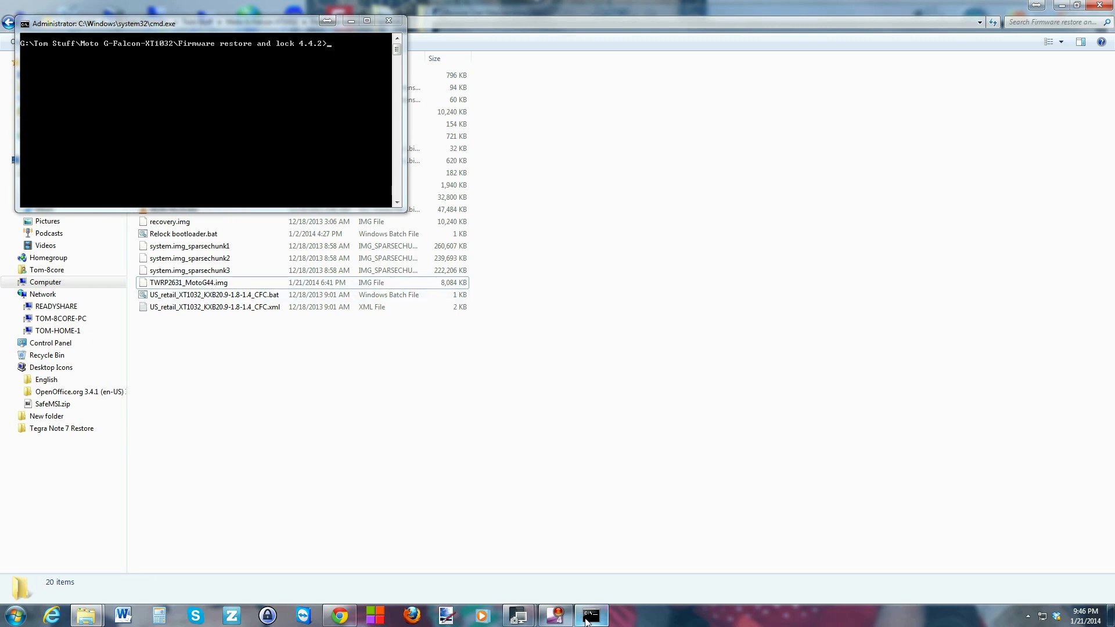
Step: Run fastboot devices to confirm the phone is listed in fastboot mode
mouse_move(555, 616)
left_click(556, 568)
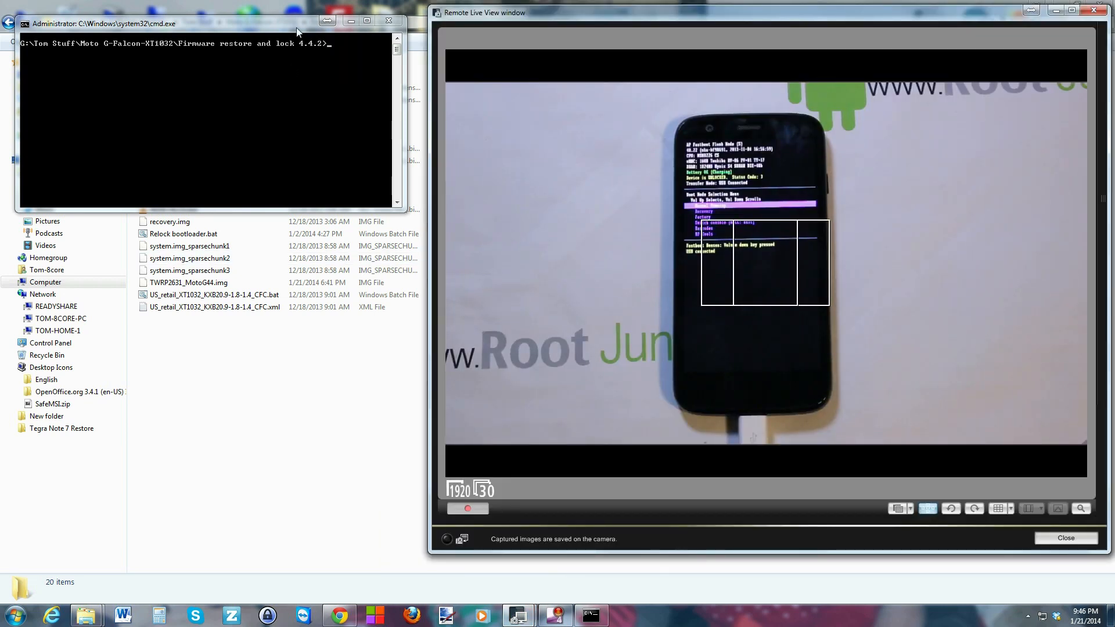
left_click(337, 44)
type("fastboot")
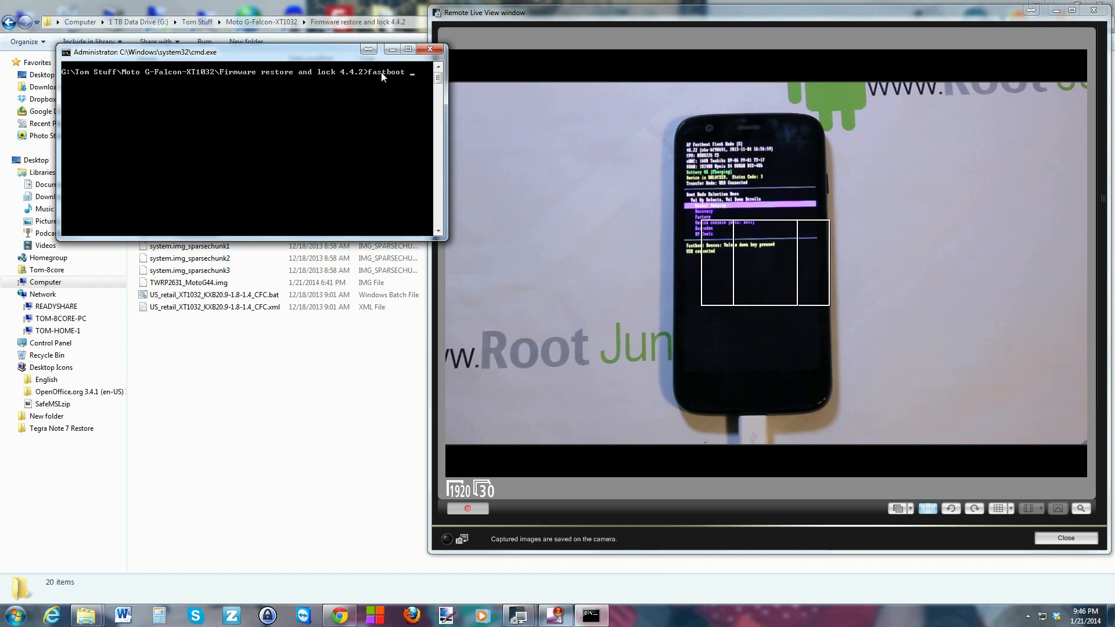
type("devices")
key("Return")
type("fastboot")
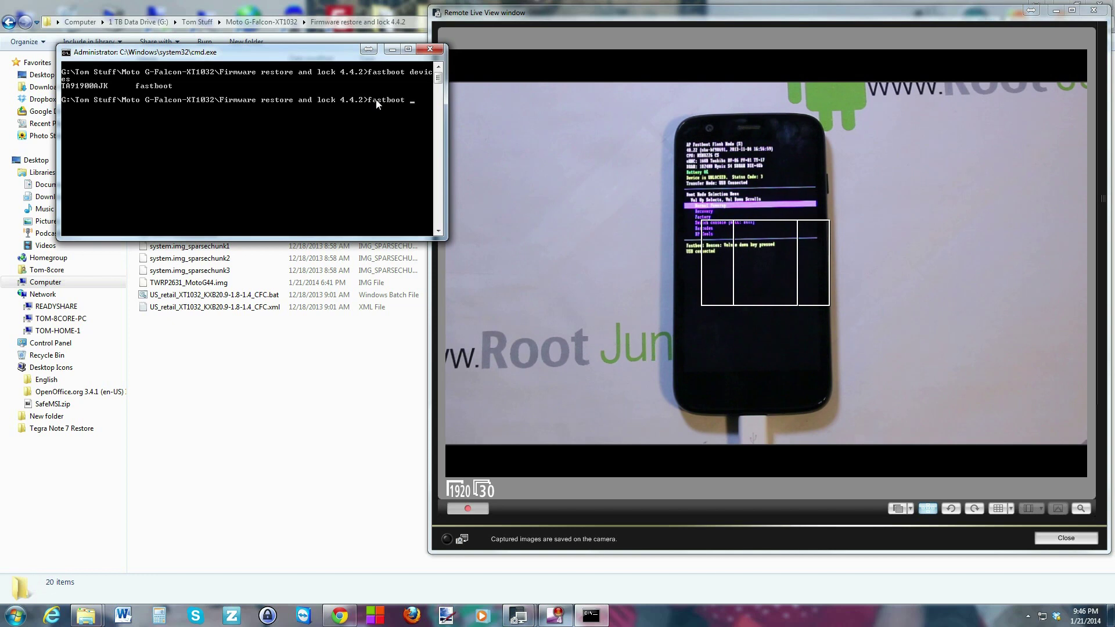
type("flash recovery")
Step: Compose fastboot flash recovery TWRP2631_MotoG44.img by pasting the copied file name
right_click(147, 107)
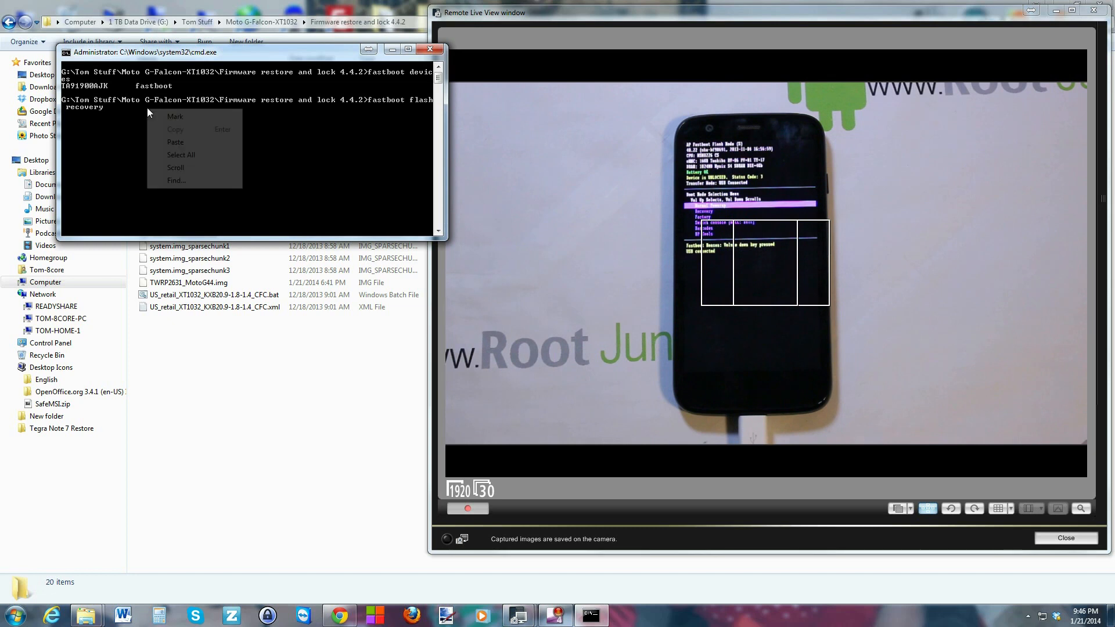
left_click(175, 133)
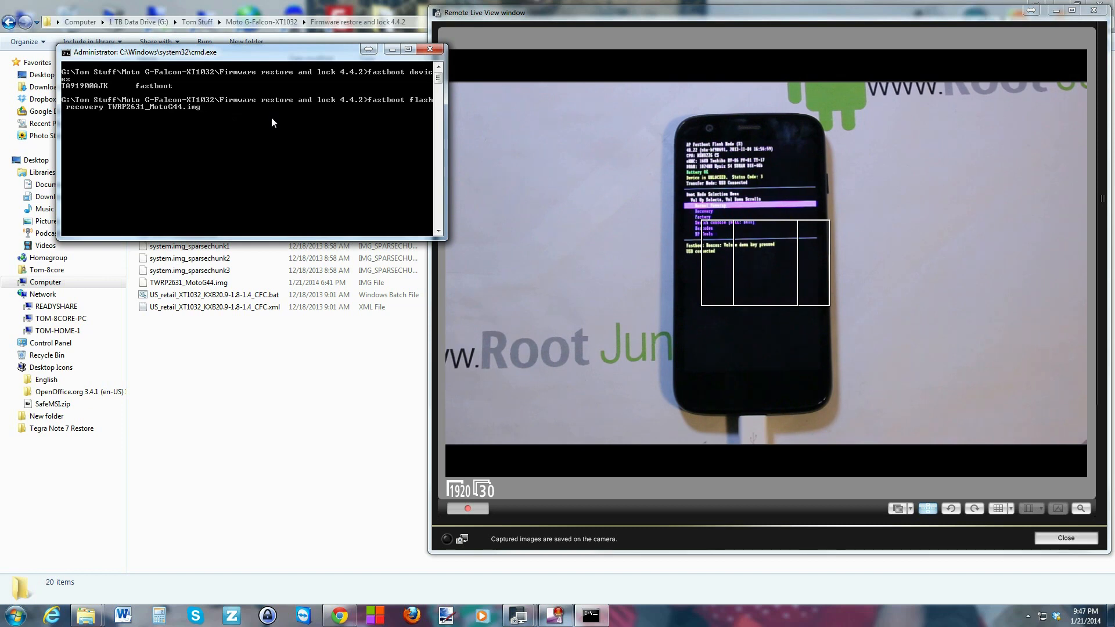
Step: Run fastboot flash recovery TWRP2631_MotoG44.img and wait for it to finish
key("Return")
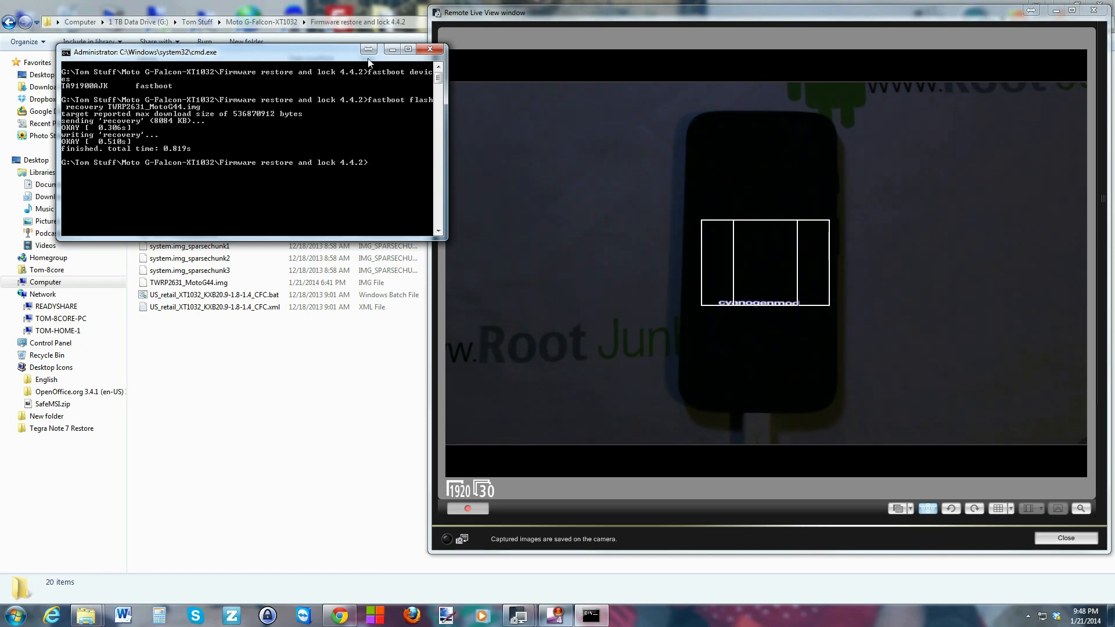
Step: Close the command window, leaving the live view of the phone booting CyanogenMod
left_click(434, 50)
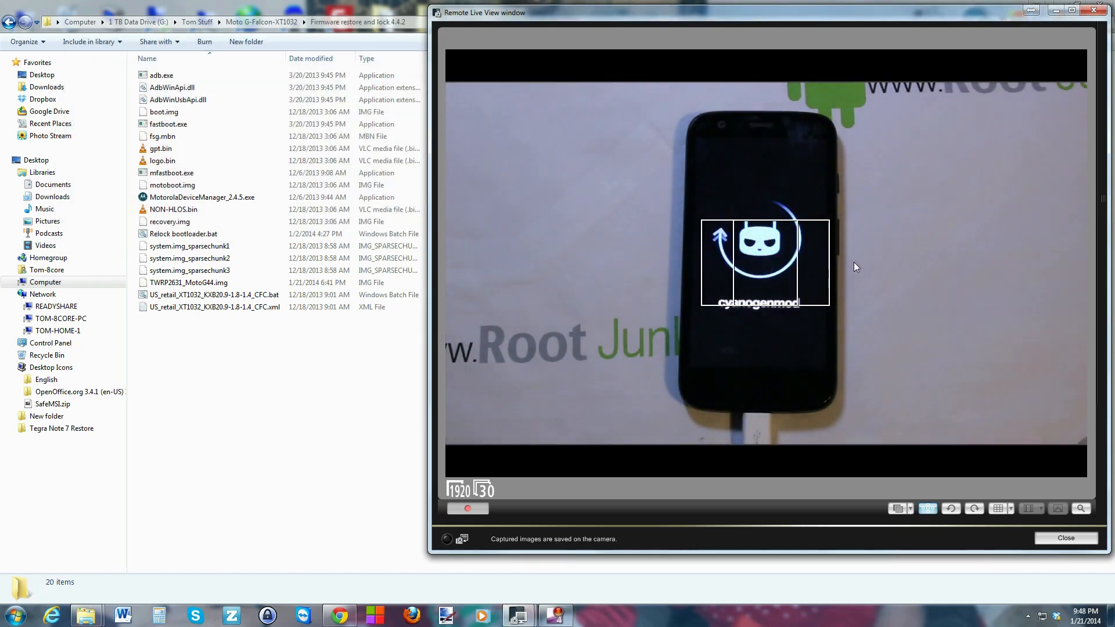